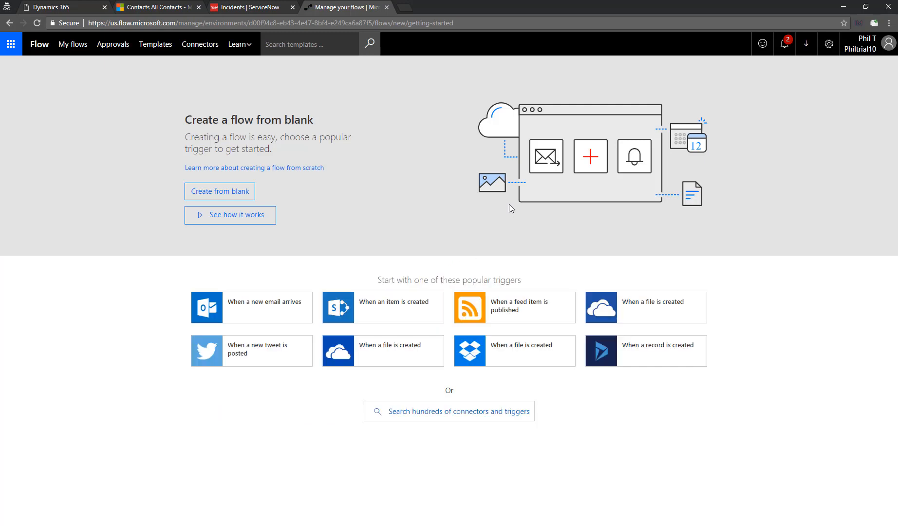
- Start a blank flow using the Dynamics 365 'When a record is created' trigger
click(662, 357)
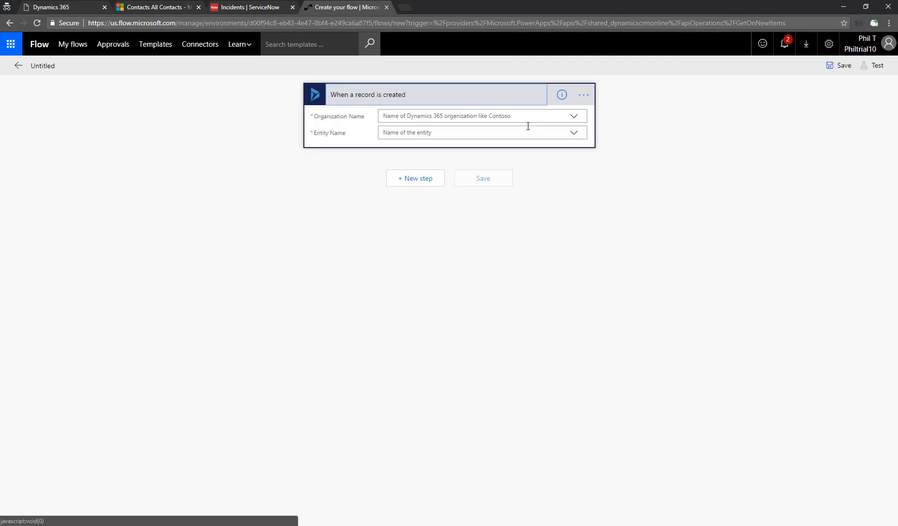
- Set the trigger to the trial organization with Contacts as the entity
click(575, 116)
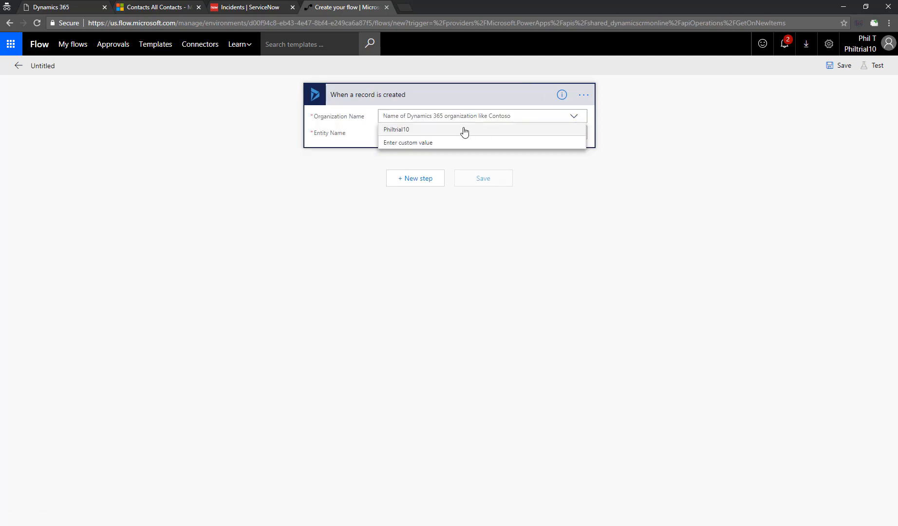
click(463, 132)
click(463, 129)
text(contact)
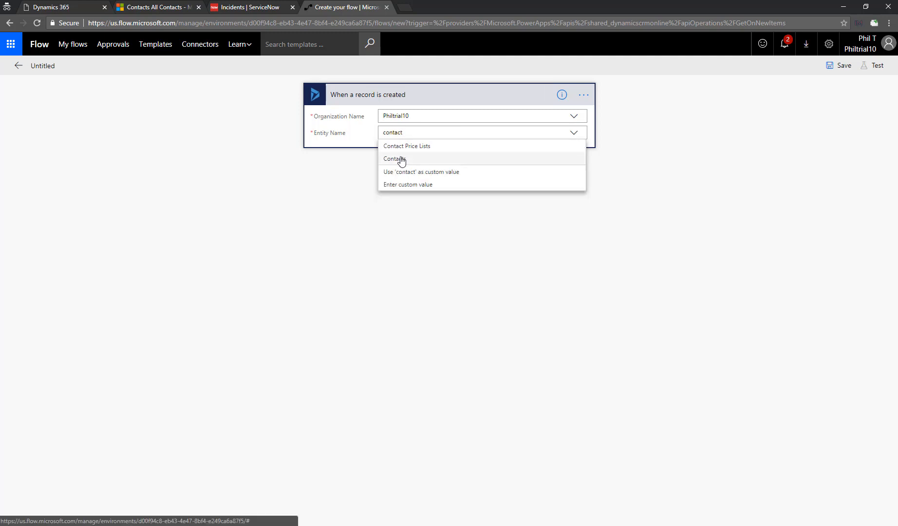
click(400, 159)
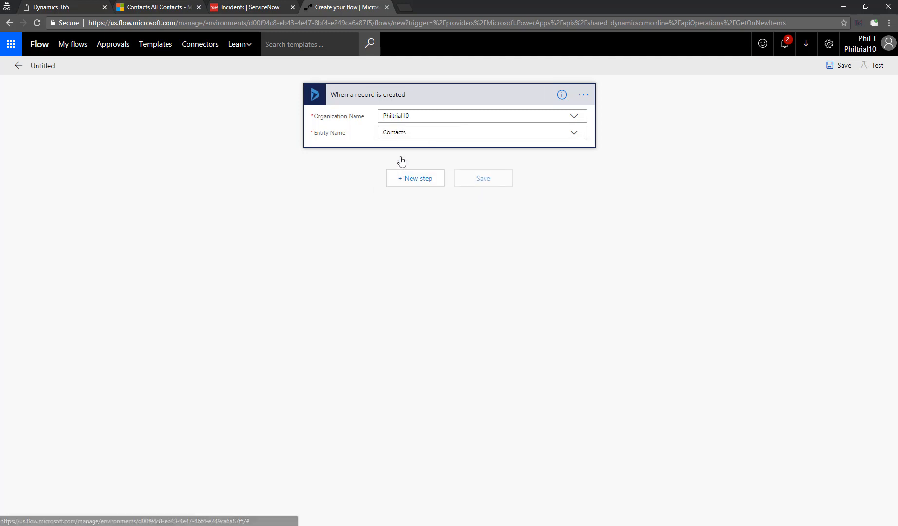
- Add a ServiceNow Create Record action as the next step
click(405, 180)
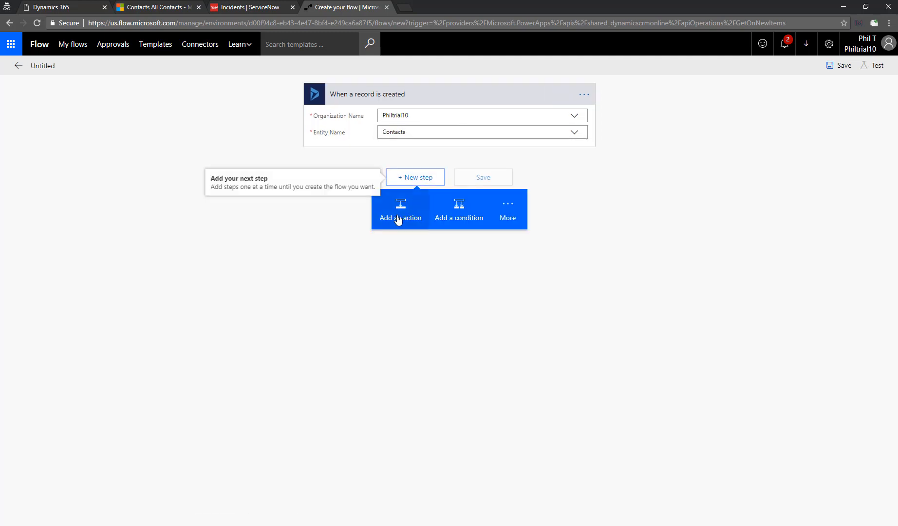
click(399, 217)
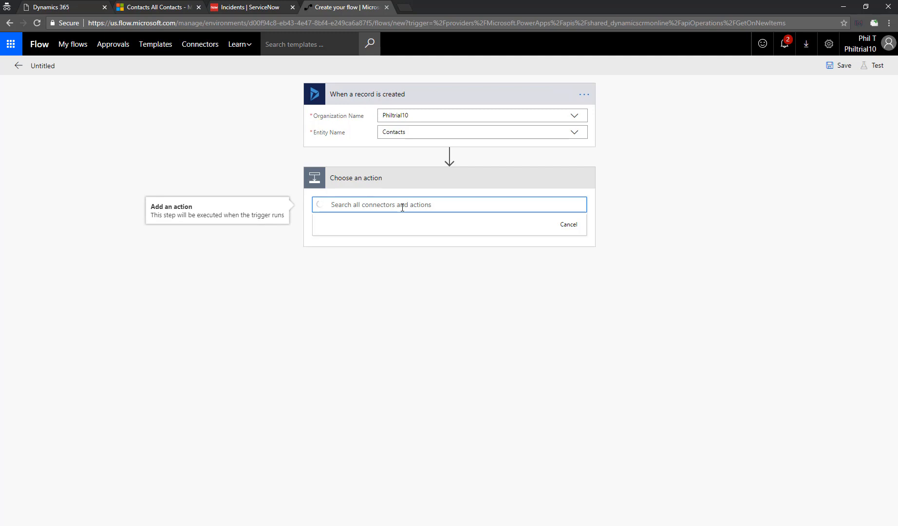
text(serviceno)
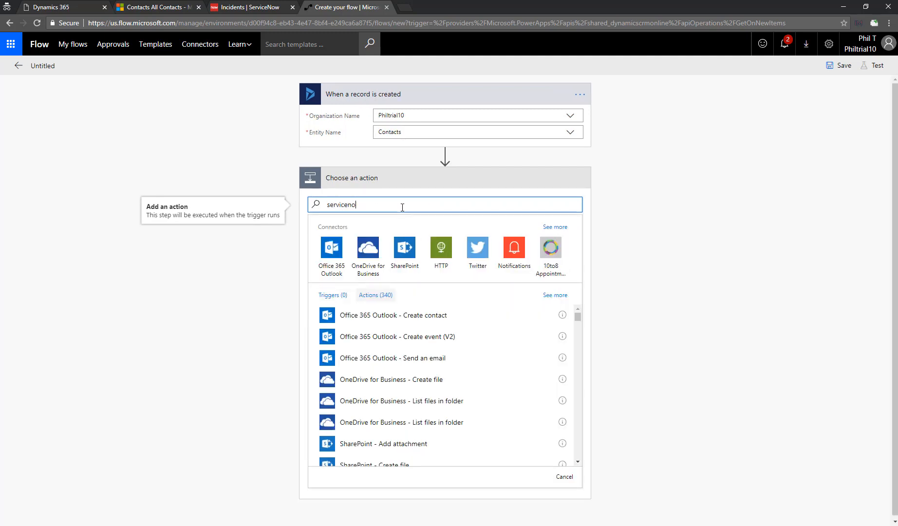
text(w)
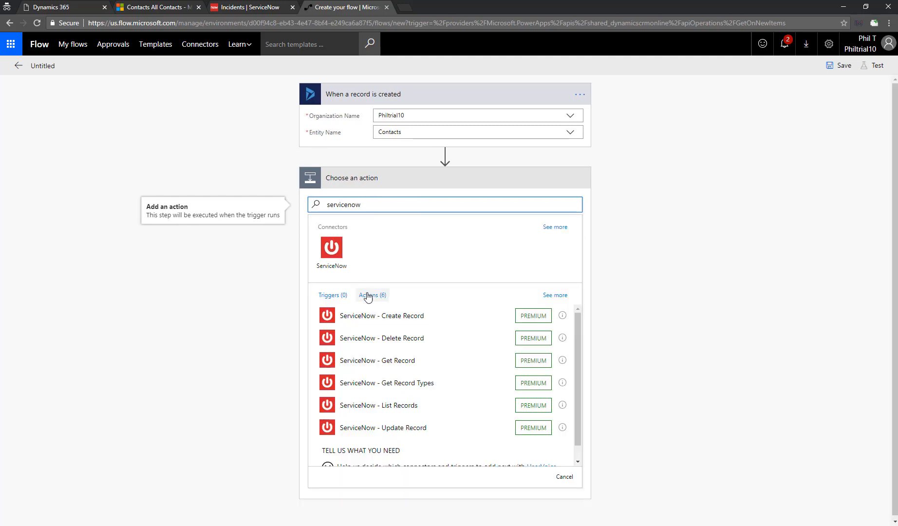
click(373, 317)
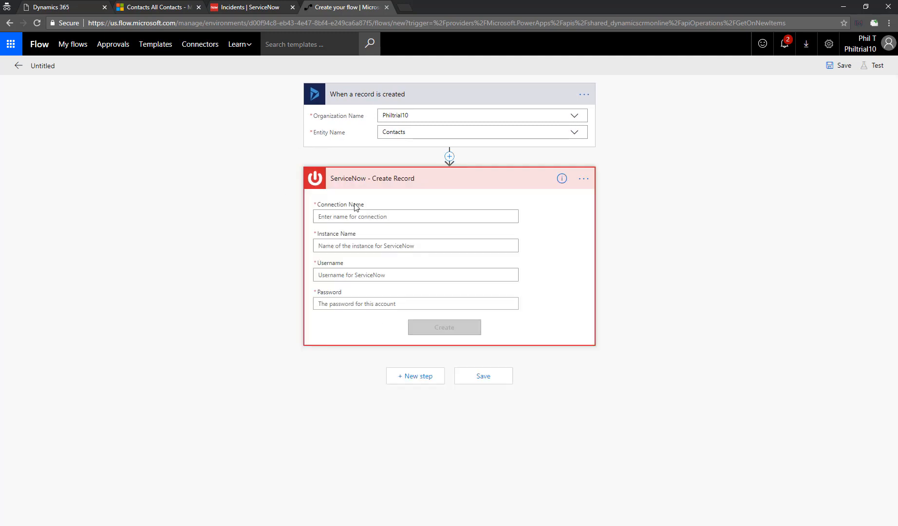
- Create a ServiceNow connection named SNOP with the instance name and login credentials
click(356, 216)
text(SNOP)
click(368, 243)
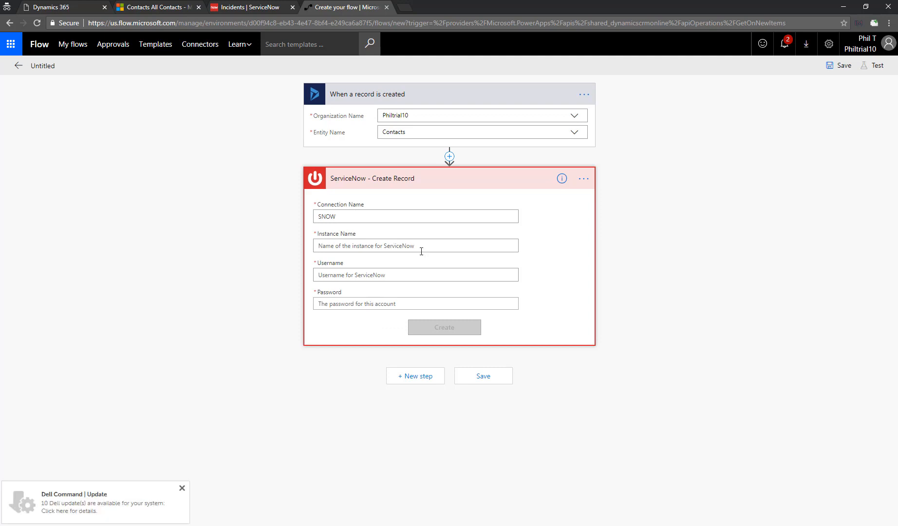
text(dev68754)
click(390, 274)
text(a)
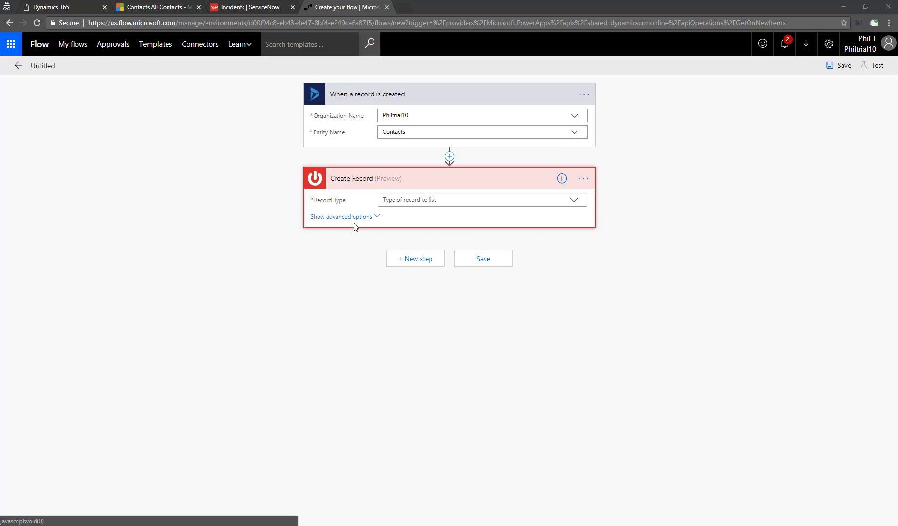
- Set the Create Record action's record type to Incident
click(444, 200)
text(inci)
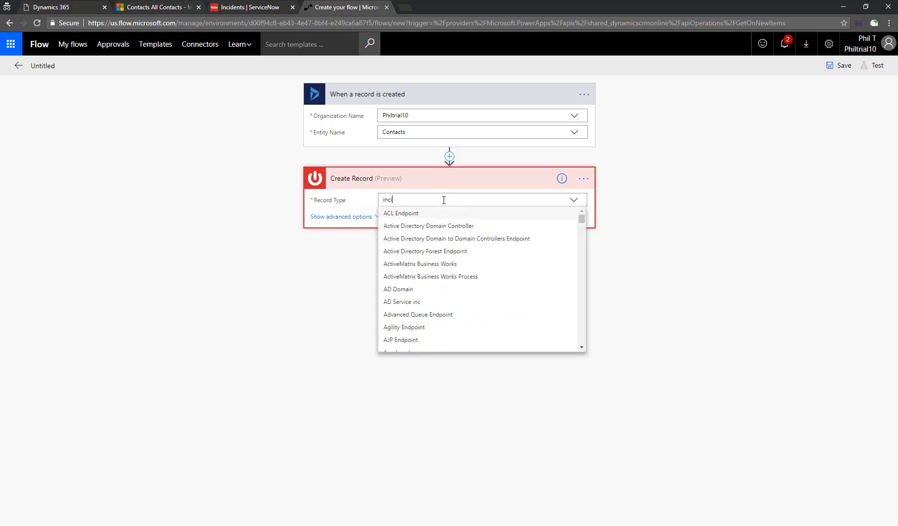
click(407, 226)
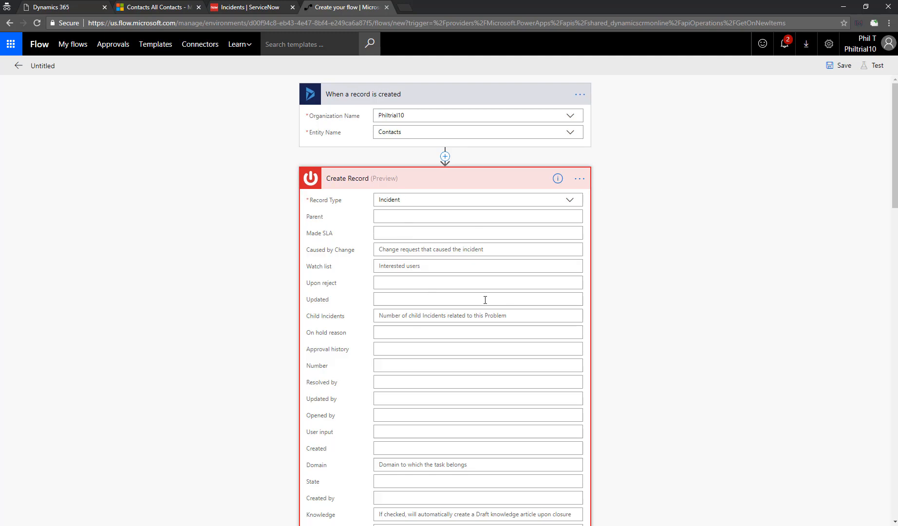
- Map the contact's Full Name into the incident's Opened by field
scroll(485, 299, down, 2)
click(446, 317)
scroll(634, 352, down, 5)
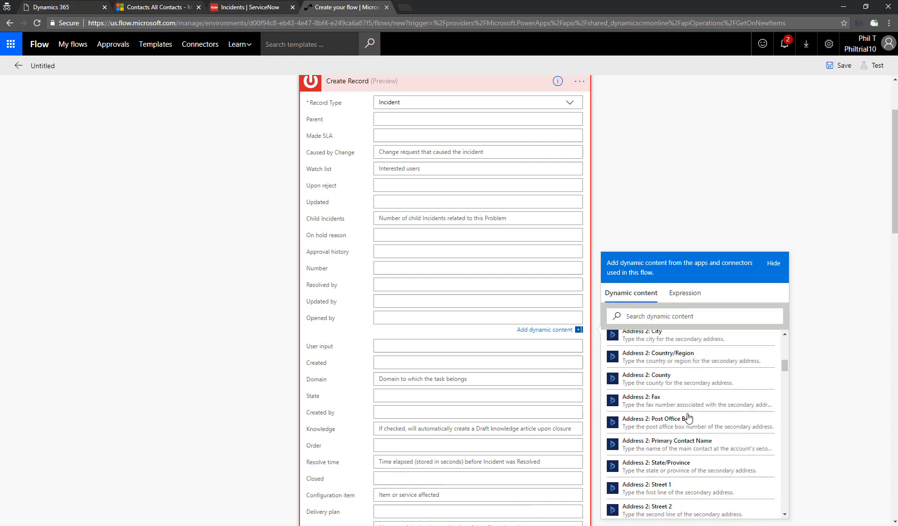
click(661, 316)
text(full)
click(669, 368)
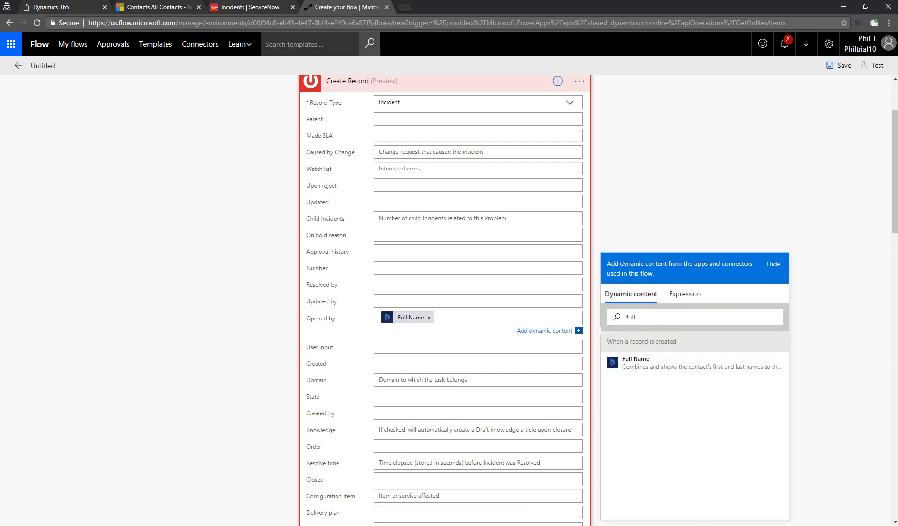
- Set the incident's Priority to 3 and Urgency to 2
scroll(406, 415, down, 5)
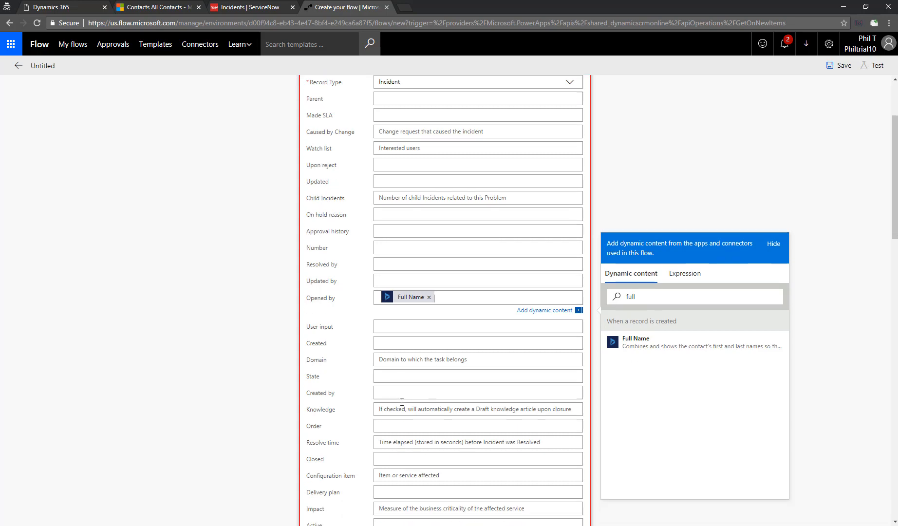
scroll(400, 404, down, 5)
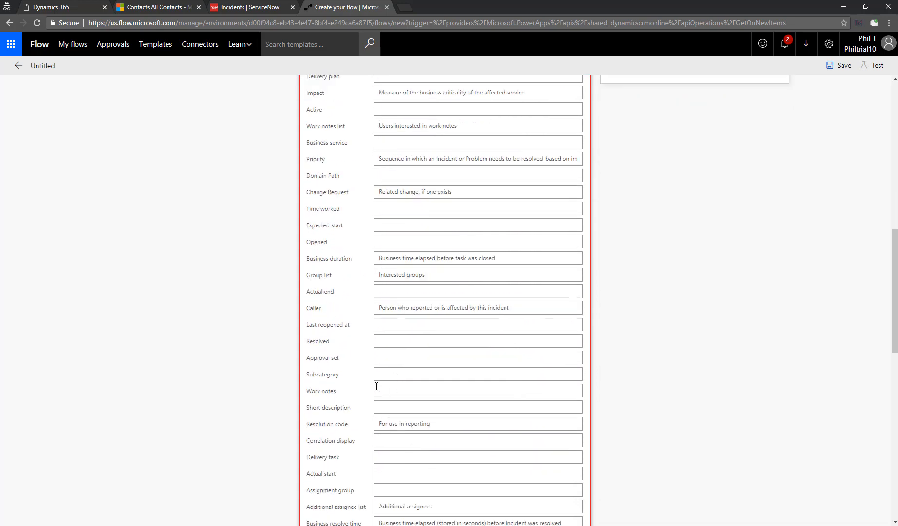
key(ctrl+f)
text(prior)
click(474, 304)
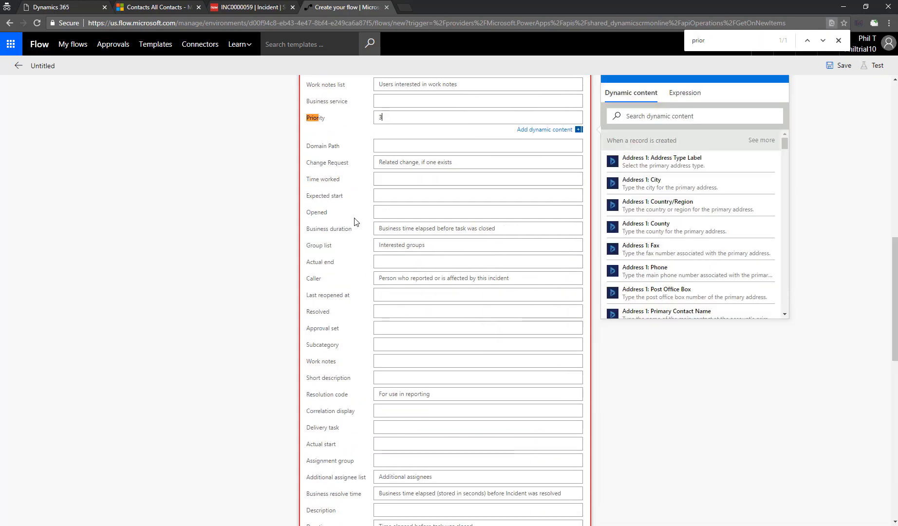
key(ctrl+f)
text(urgen)
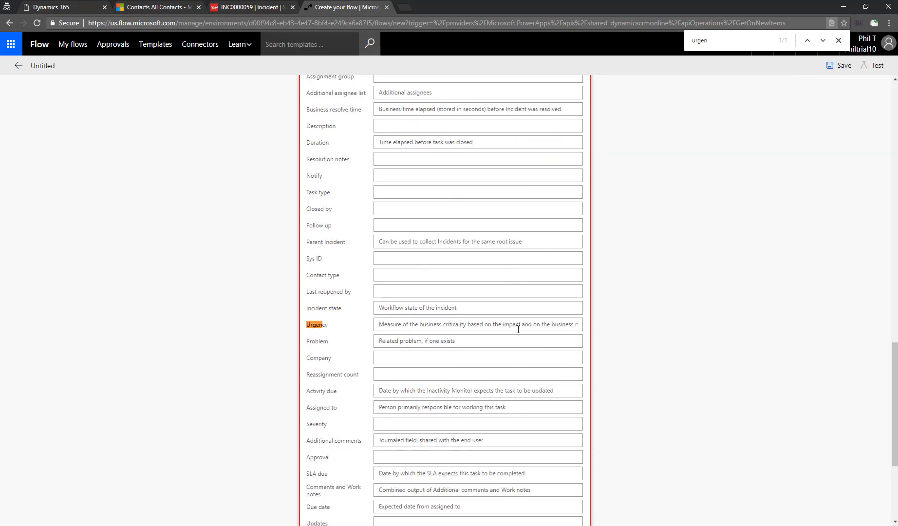
click(518, 324)
text(2)
key(alt+Tab)
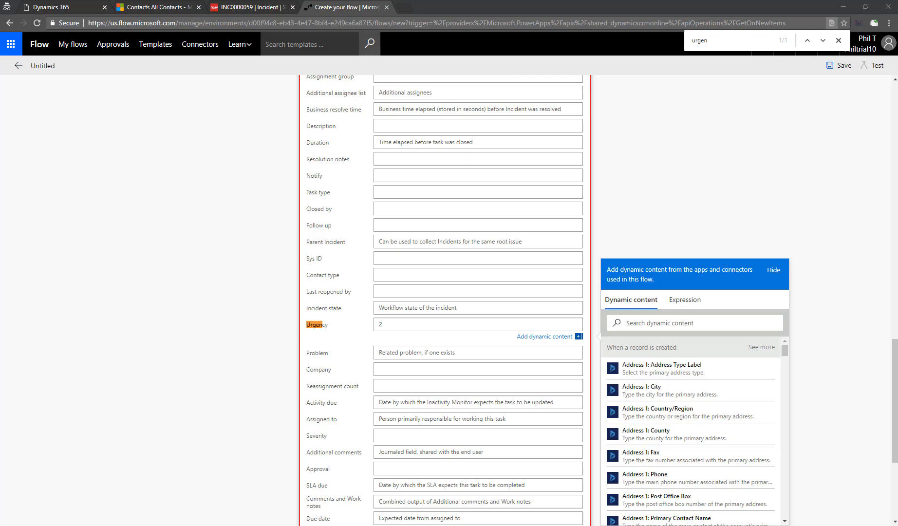
- In the ServiceNow incident form, review the Contact type and Impact field values
click(250, 6)
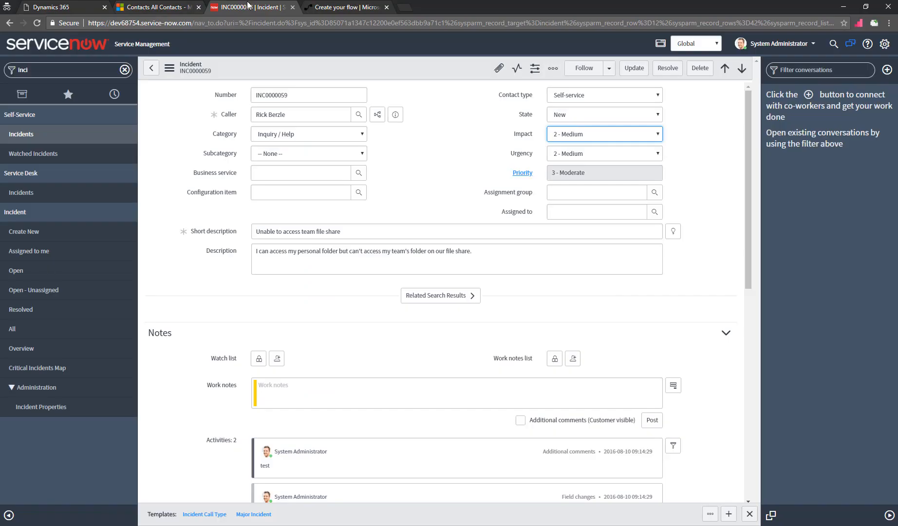
click(608, 97)
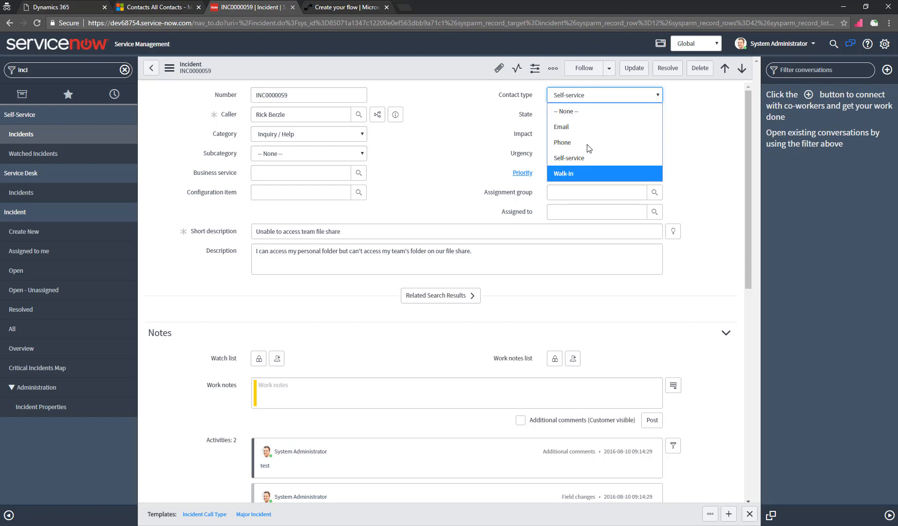
click(475, 130)
click(591, 101)
click(493, 129)
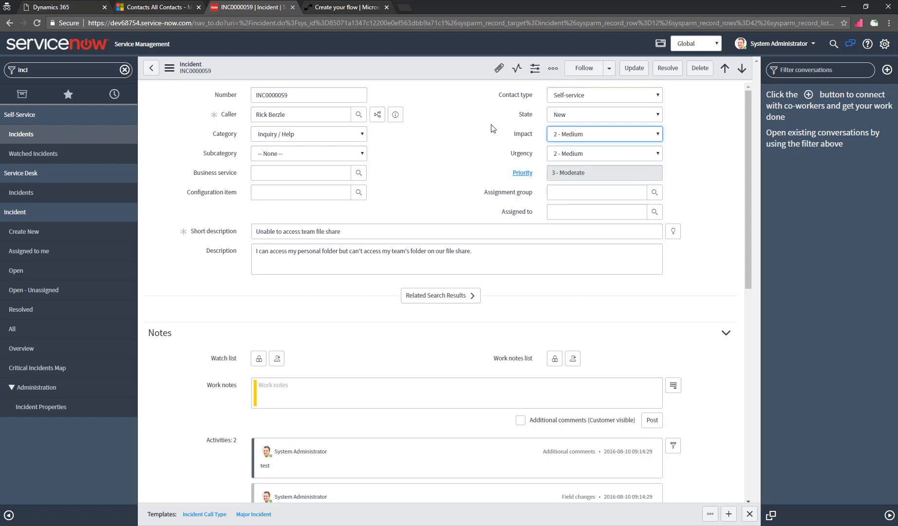
- Open the Incident table definition from the form's extra actions menu
click(180, 69)
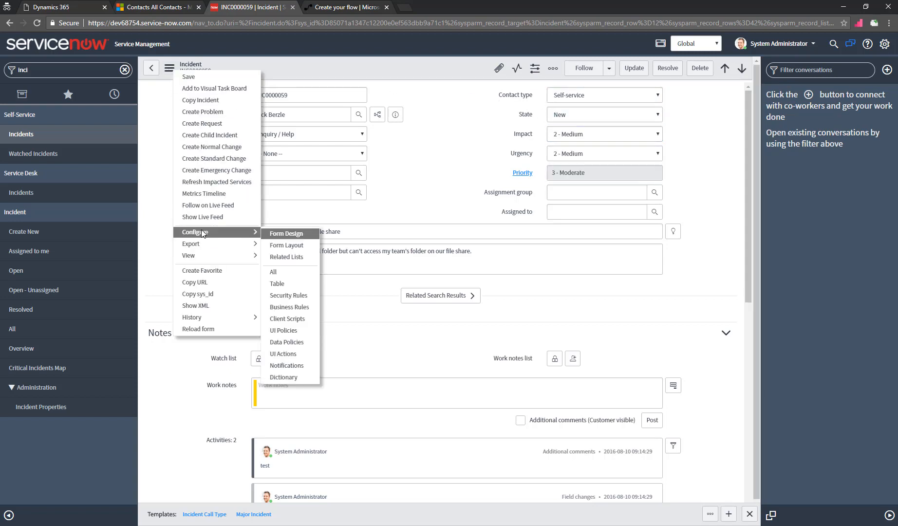
mouse_move(199, 254)
mouse_move(205, 232)
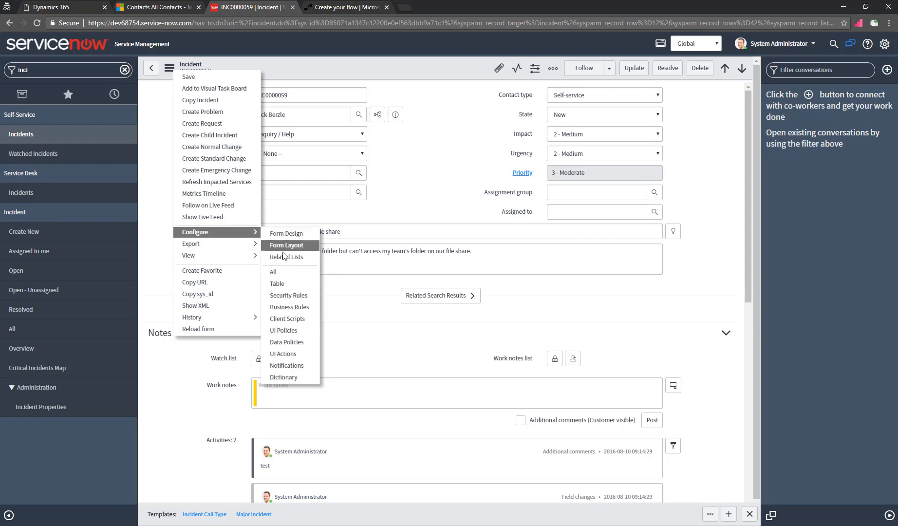
click(291, 292)
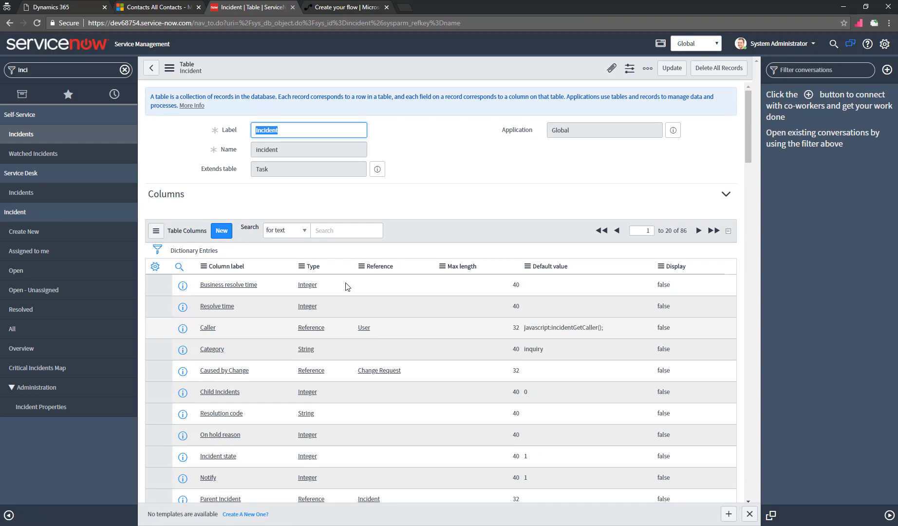
- Open the Contact type field definition and copy the Virtual Agent stored value virtual_agent
click(345, 231)
text(contact)
key(Return)
click(217, 304)
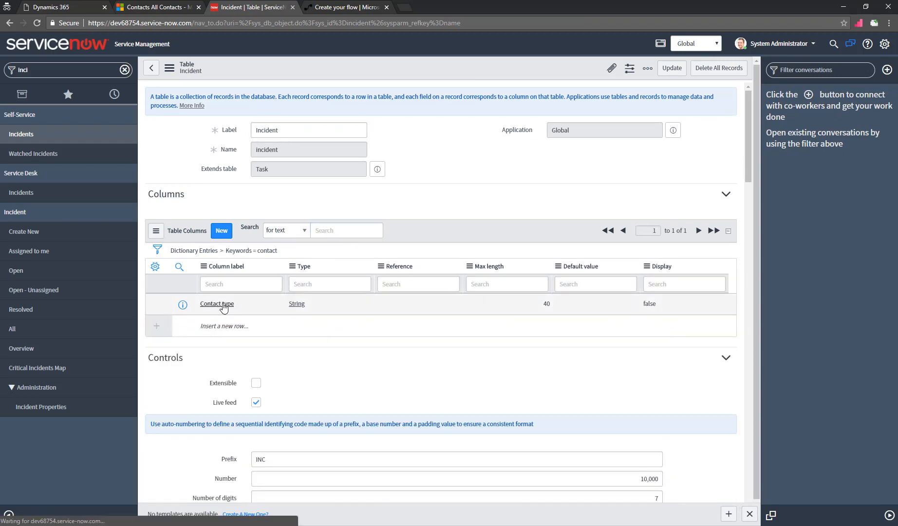
scroll(374, 358, down, 5)
scroll(374, 358, down, 1)
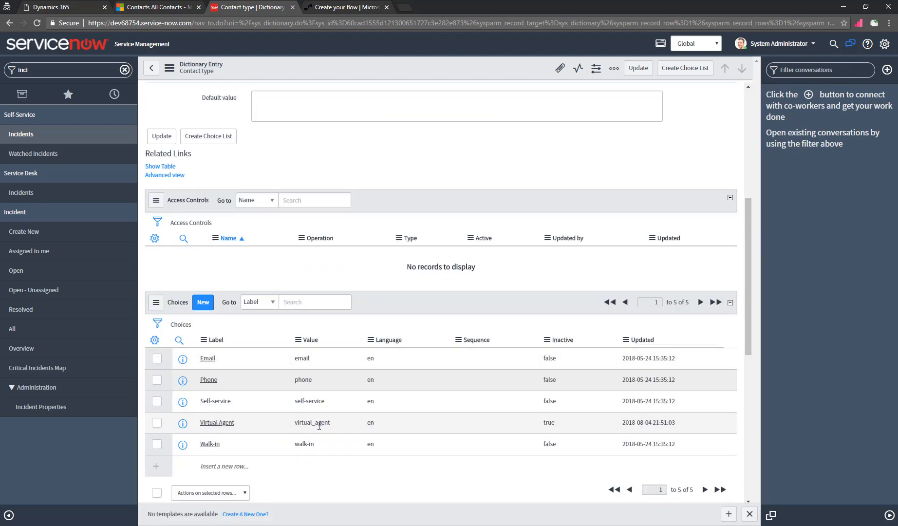
double_click(321, 422)
key(ctrl+c)
- Paste virtual_agent into the incident's Contact type field
key(ctrl+Tab)
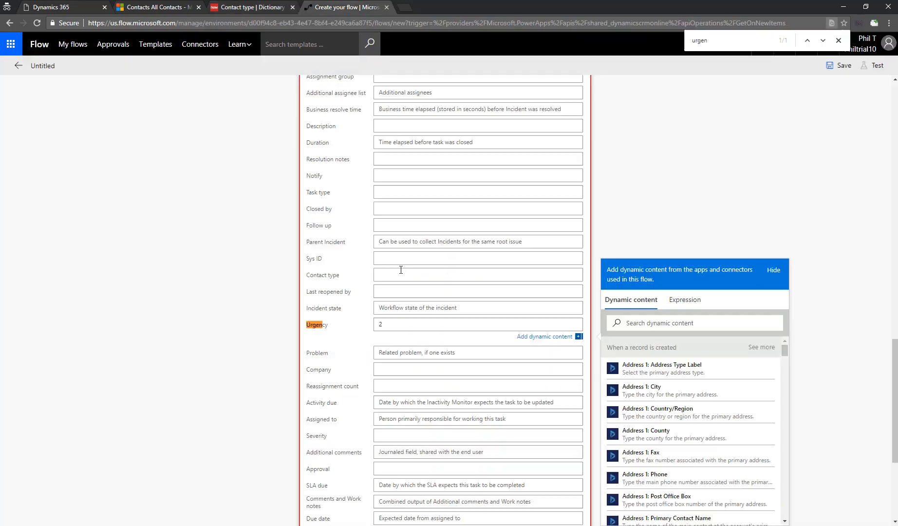
click(385, 276)
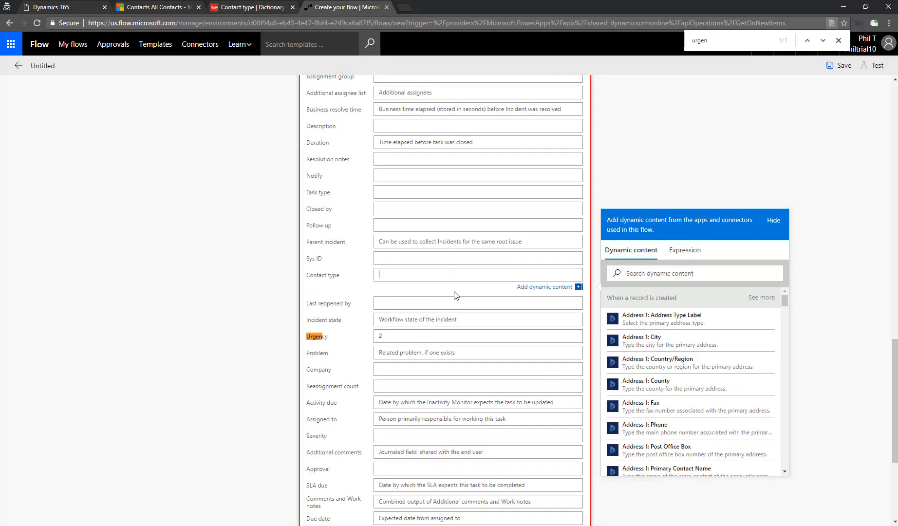
key(ctrl+v)
click(214, 221)
- Set Short description to 'Establish Building Access for' plus Full Name, then save the flow
key(ctrl+f)
text(short)
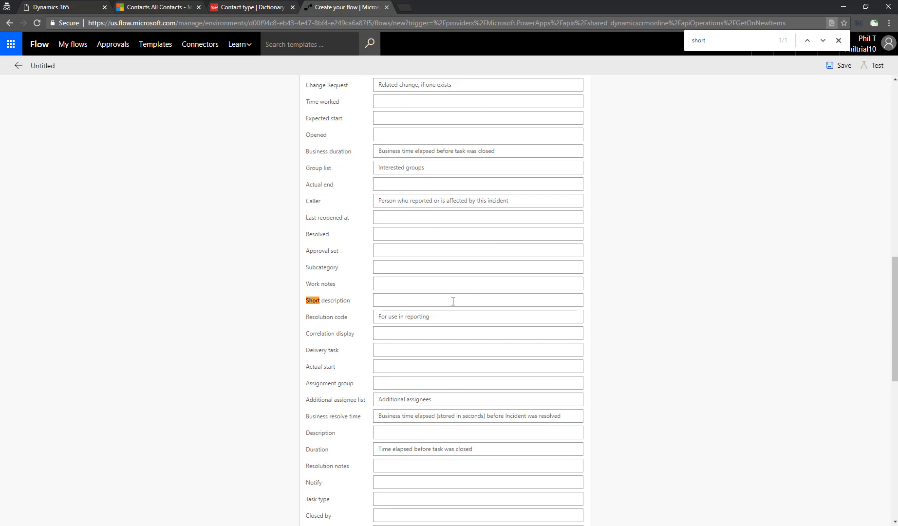
click(452, 299)
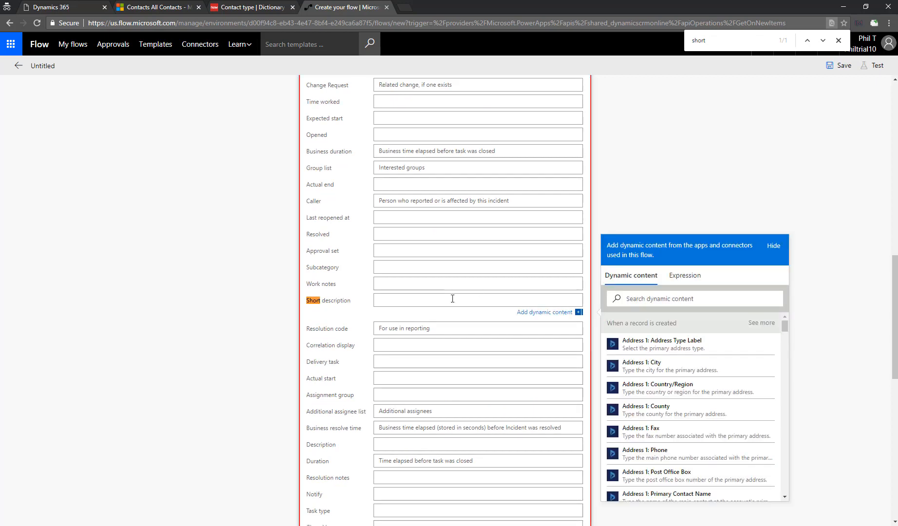
text(Establish Building Access for)
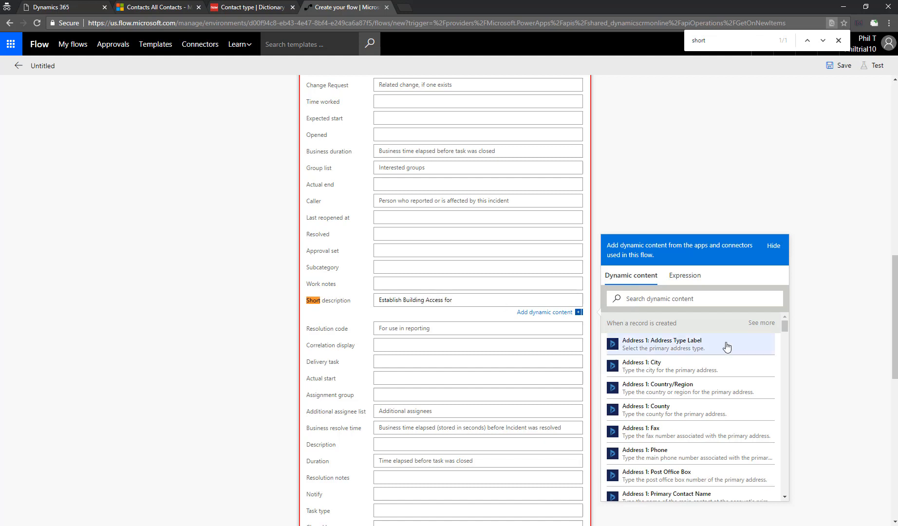
click(701, 297)
text(full)
click(633, 343)
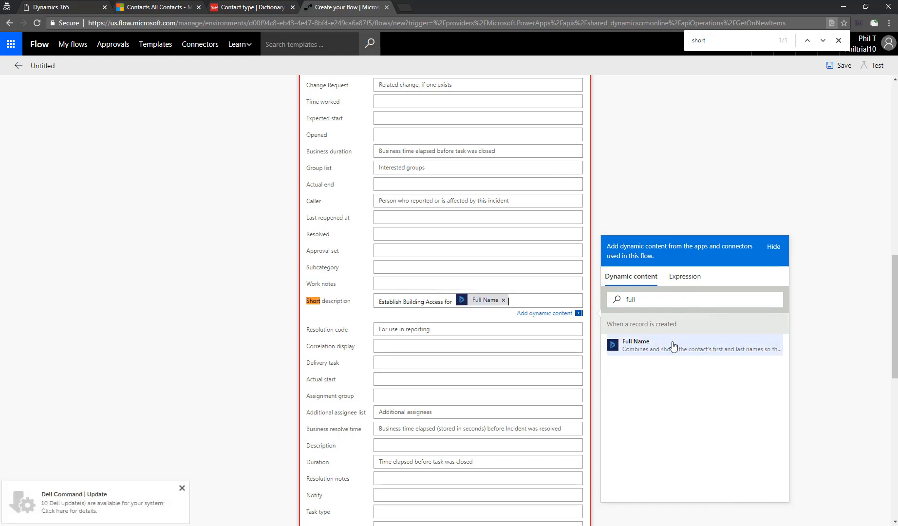
scroll(599, 308, up, 14)
click(844, 67)
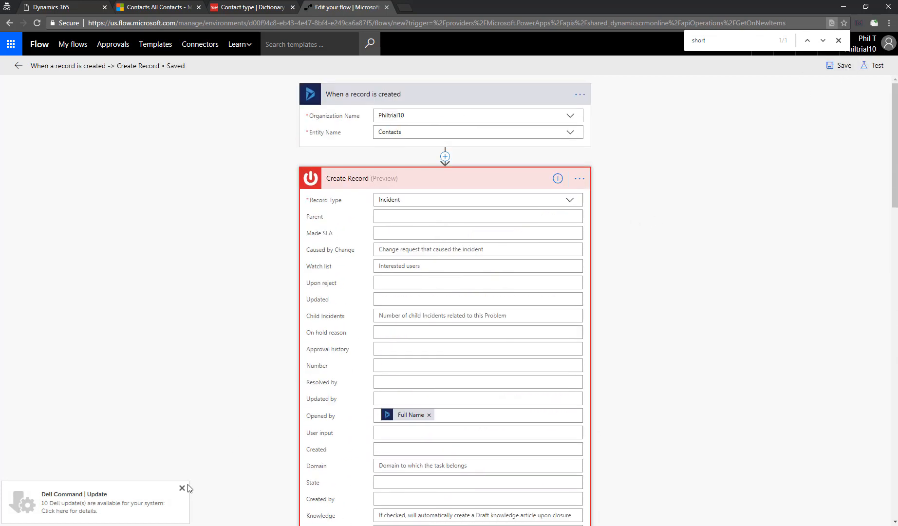
- Start a test where you perform the trigger yourself, and open a new Dynamics 365 contact form
click(183, 488)
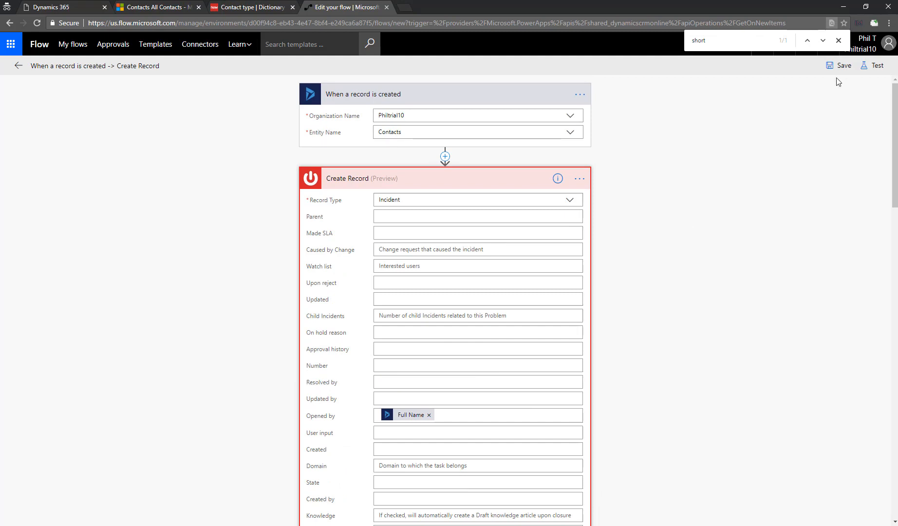
click(874, 66)
click(786, 113)
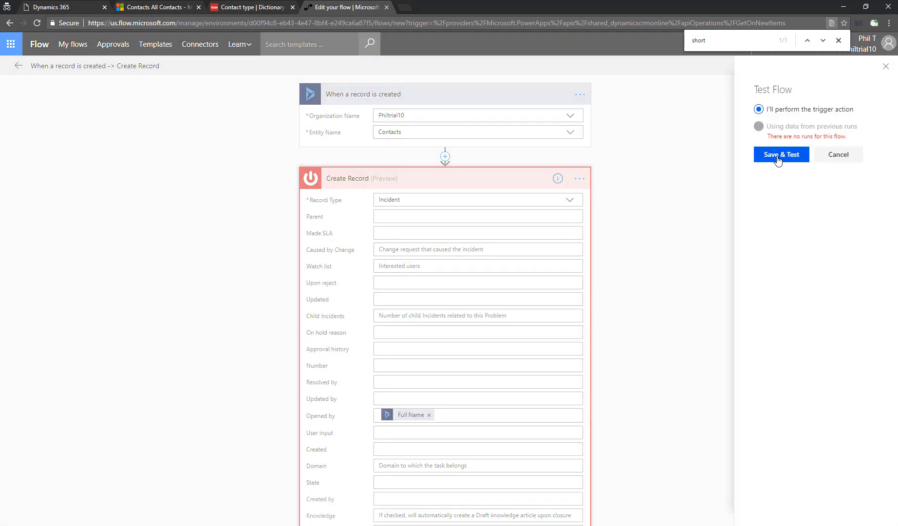
click(164, 7)
click(20, 83)
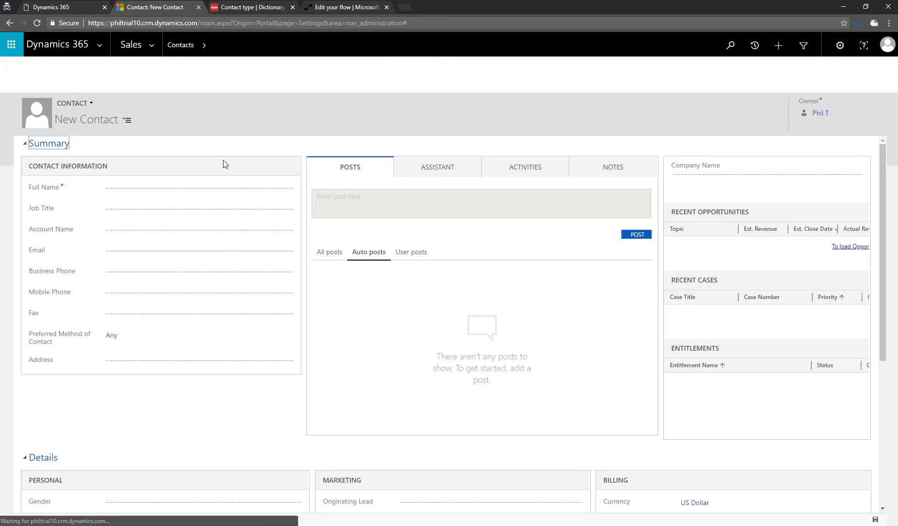
- Enter the new contact's first and last name in Full Name
click(195, 190)
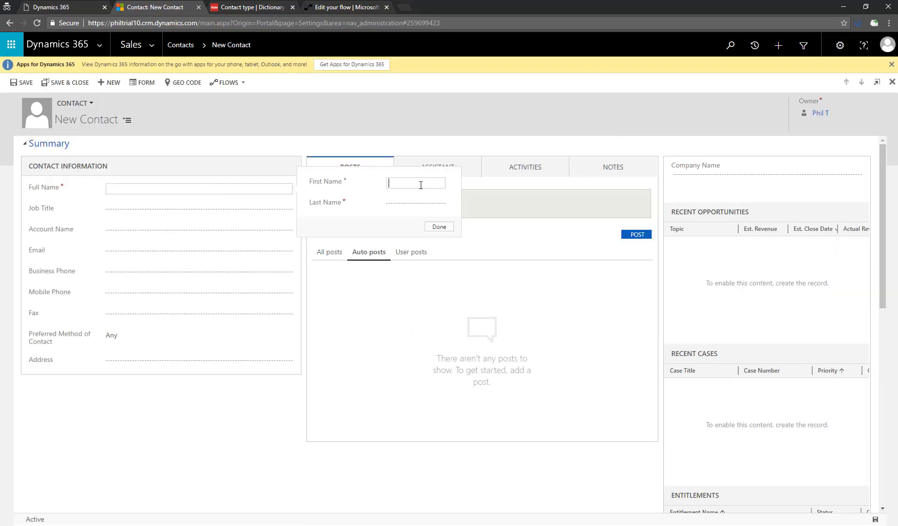
key(Tab)
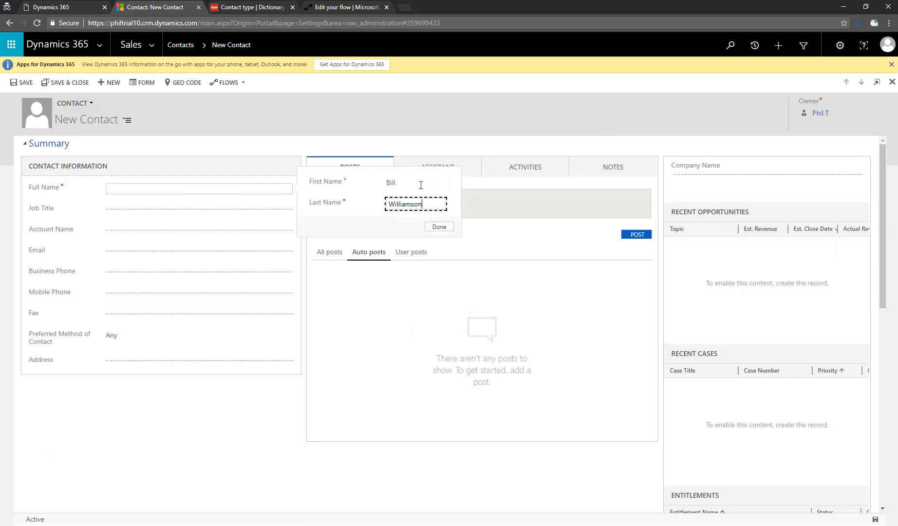
key(Tab)
click(441, 227)
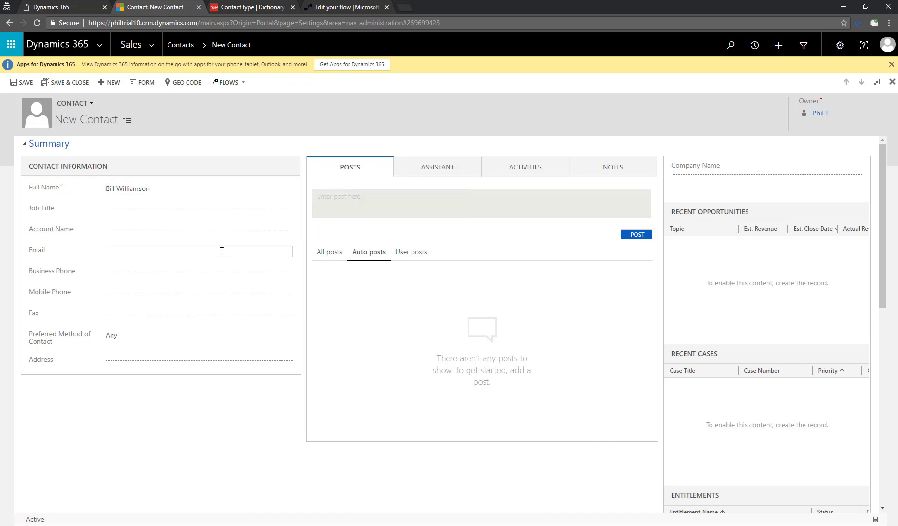
- Fill in the contact's e-mail address and return to the flow's test panel
click(222, 252)
text(bill.williamson@example.com)
click(341, 7)
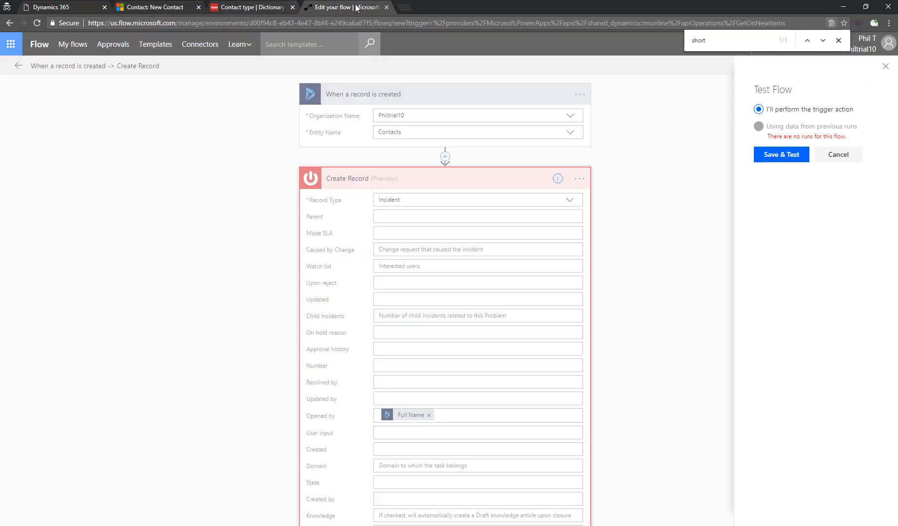
- Save and test the flow, then save the new Dynamics 365 contact to fire it
click(789, 154)
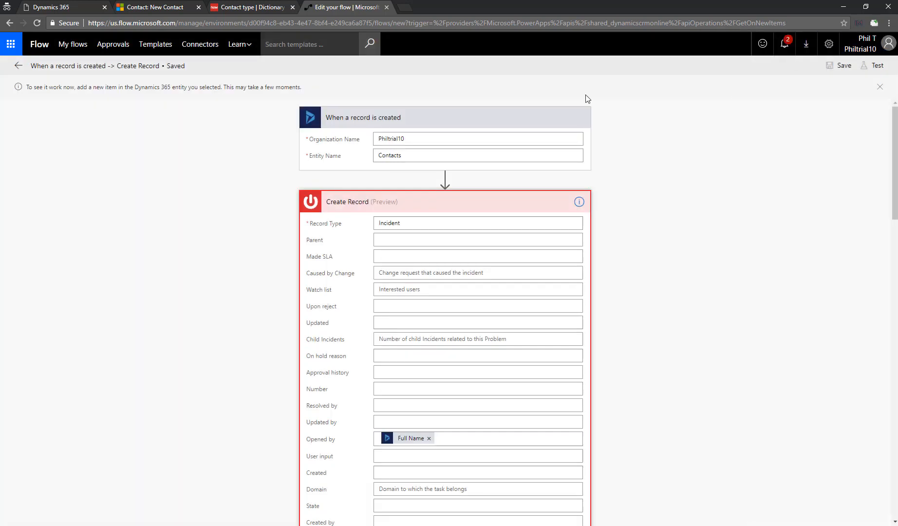
click(155, 7)
click(26, 83)
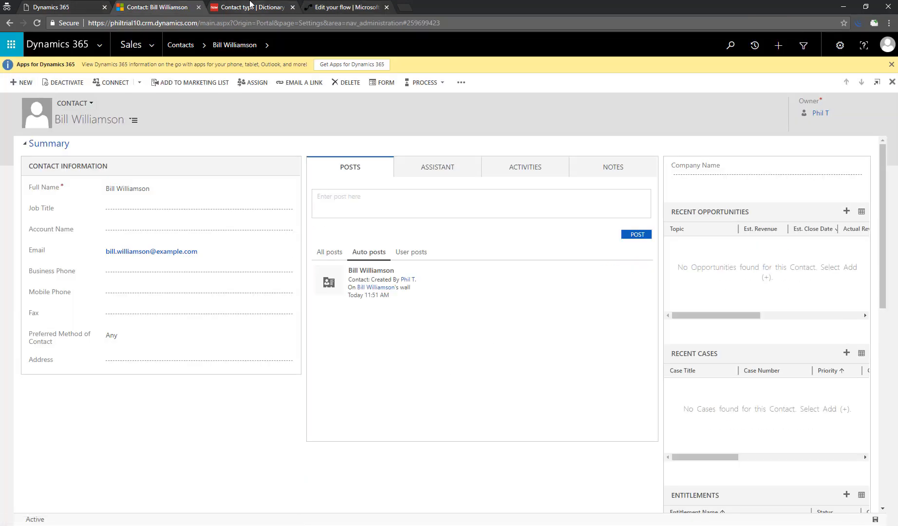
- Review the run's trigger outputs and Create Record inputs, then open ServiceNow's Incidents list
click(346, 8)
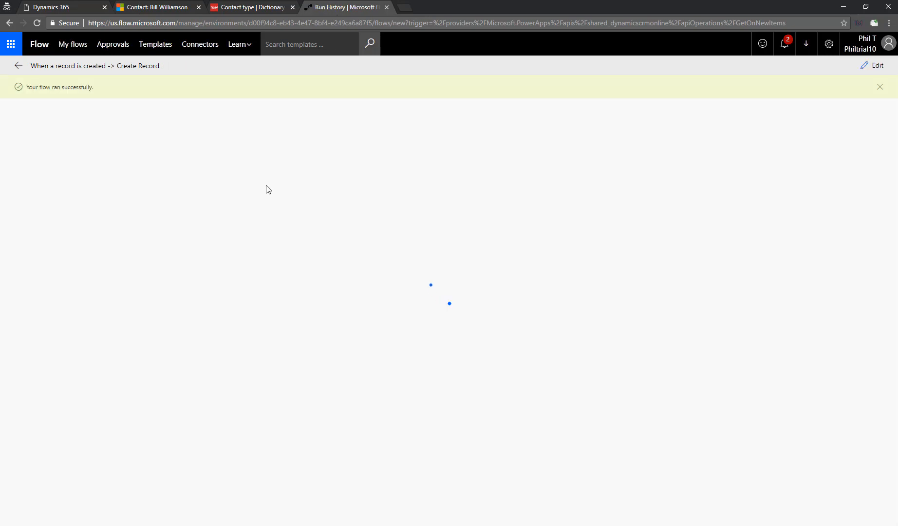
click(426, 132)
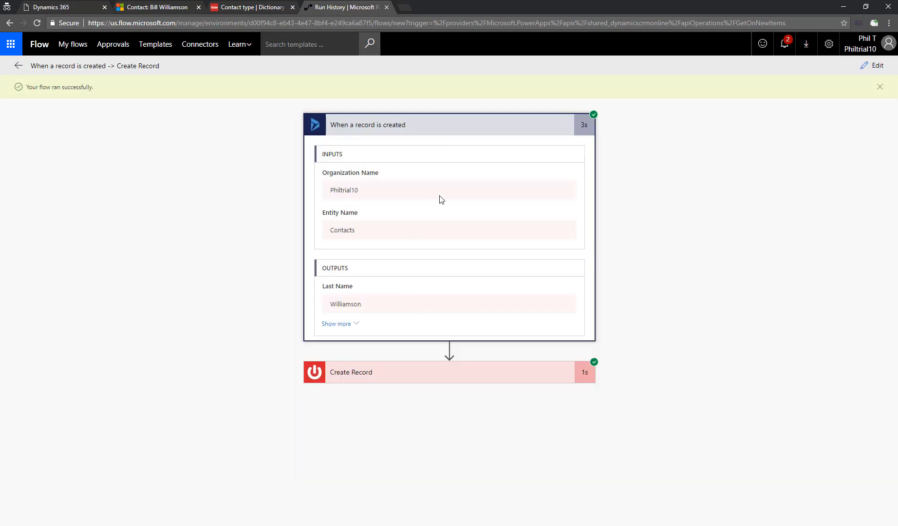
click(351, 325)
scroll(445, 315, down, 20)
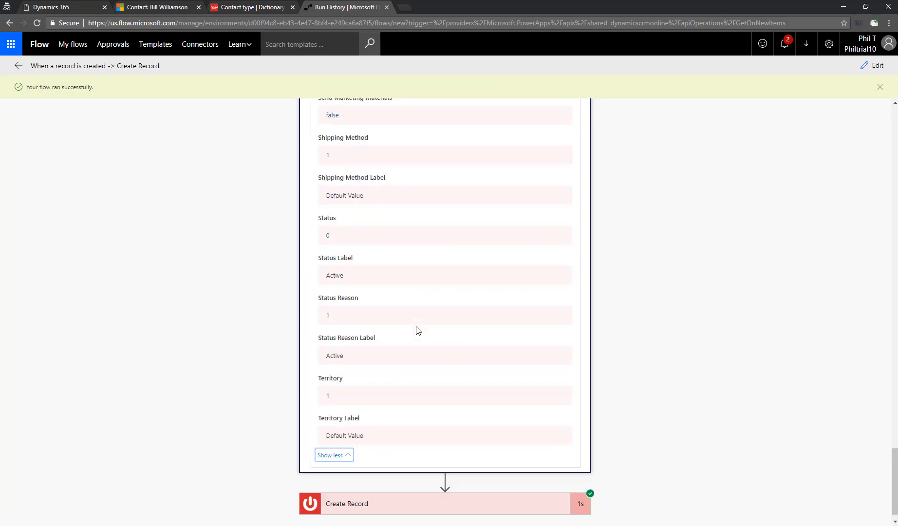
click(375, 487)
scroll(429, 367, down, 7)
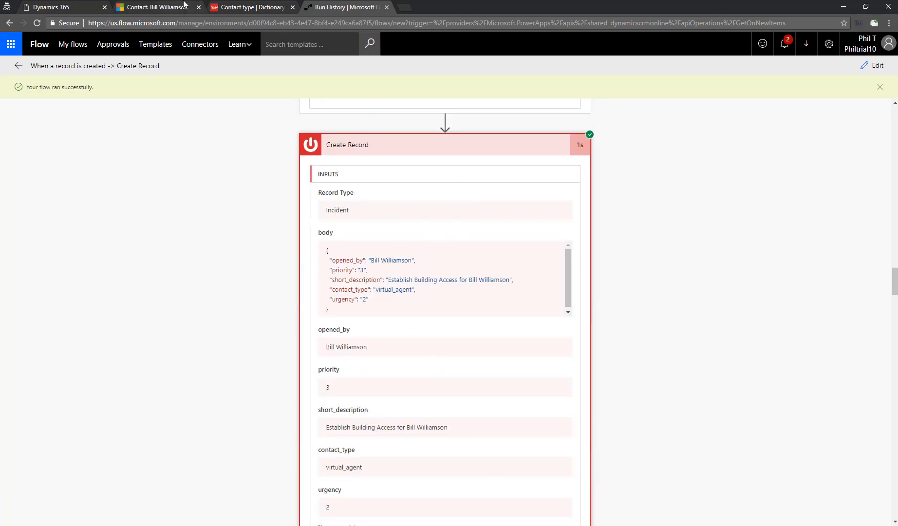
click(228, 7)
click(17, 192)
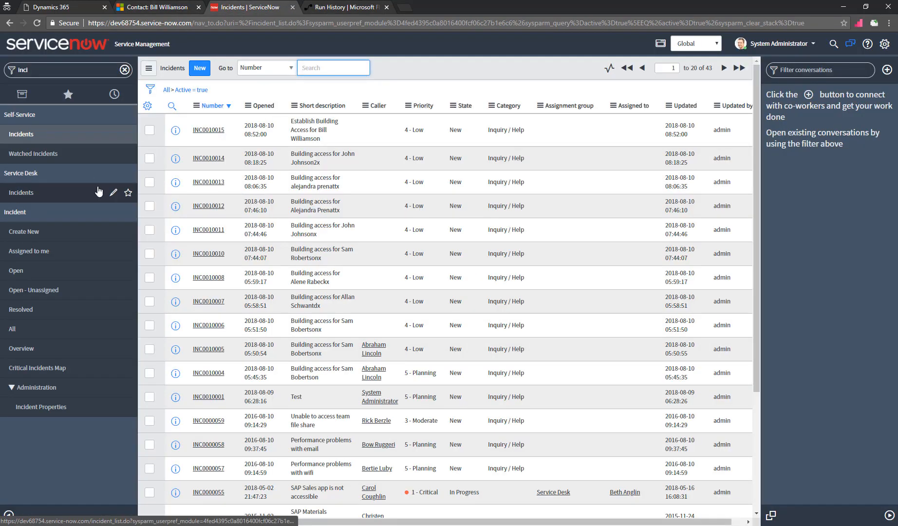
- Open incident INC0010015, check its short description, Caller and Virtual Agent contact type, then reopen the flow
click(214, 130)
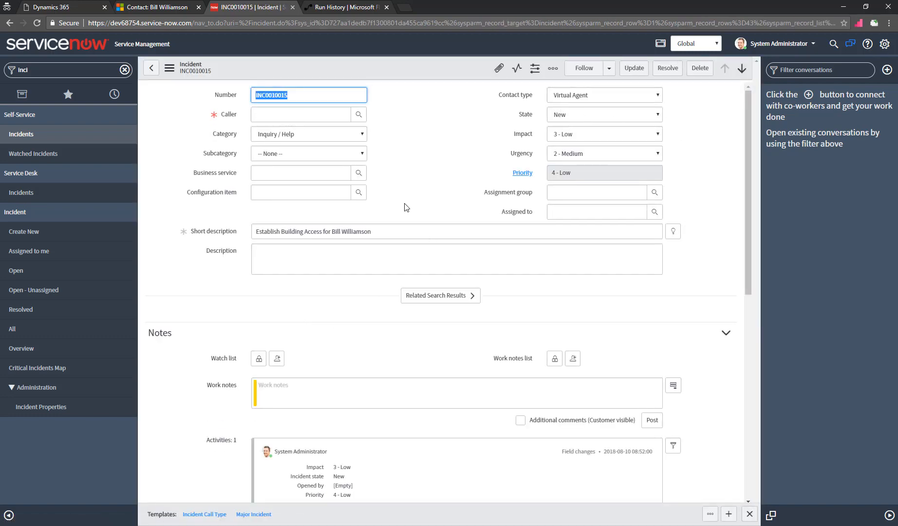
click(391, 232)
drag(392, 232, 226, 240)
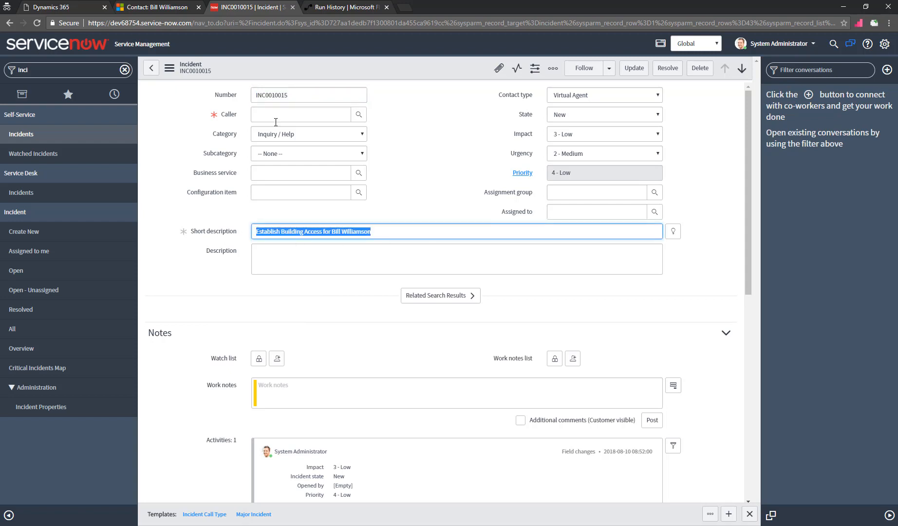
click(274, 116)
scroll(292, 288, down, 3)
scroll(295, 291, up, 3)
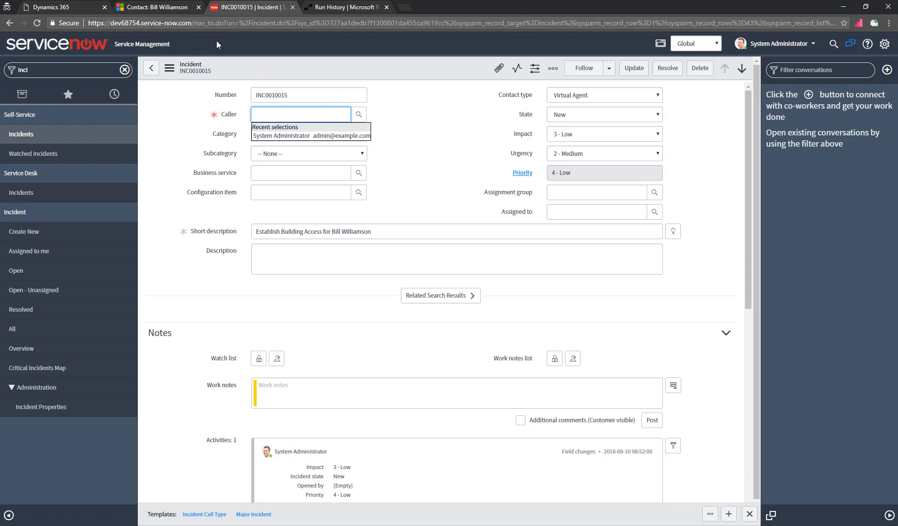
click(326, 8)
click(874, 66)
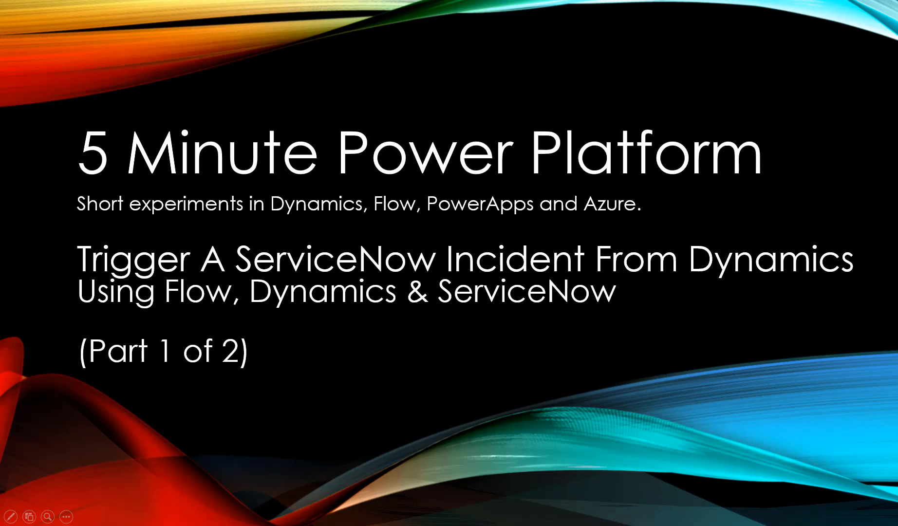